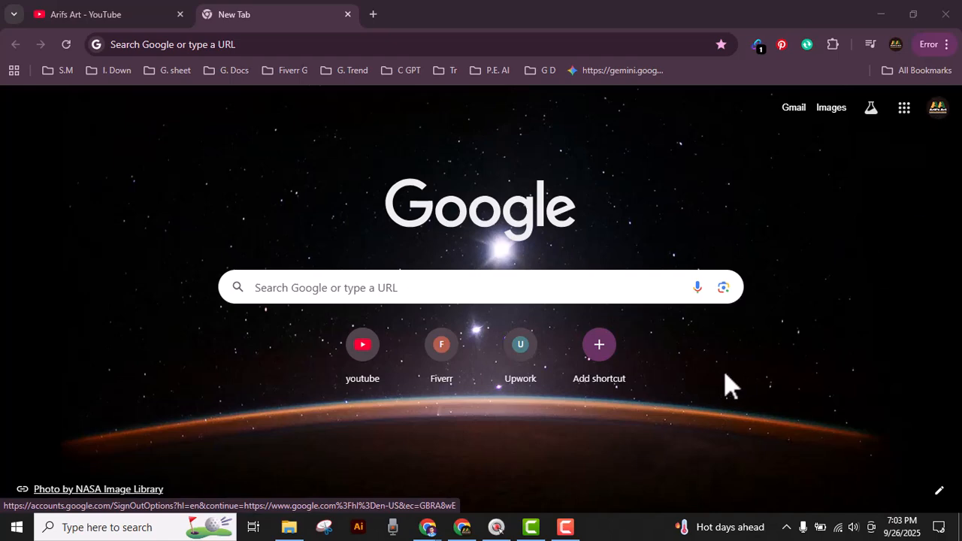
Open Google Drive from the Google apps launcher on the new tab page.
left_click(904, 111)
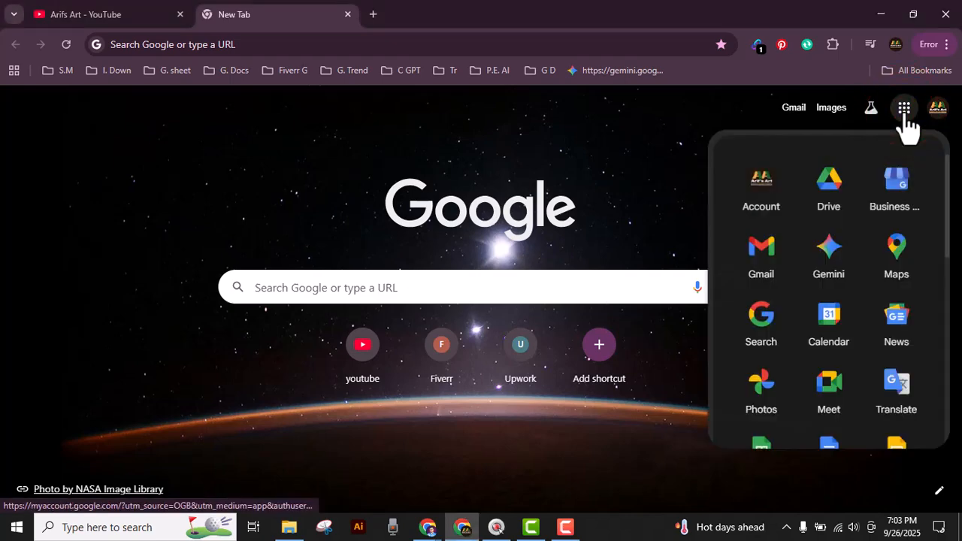
left_click(824, 203)
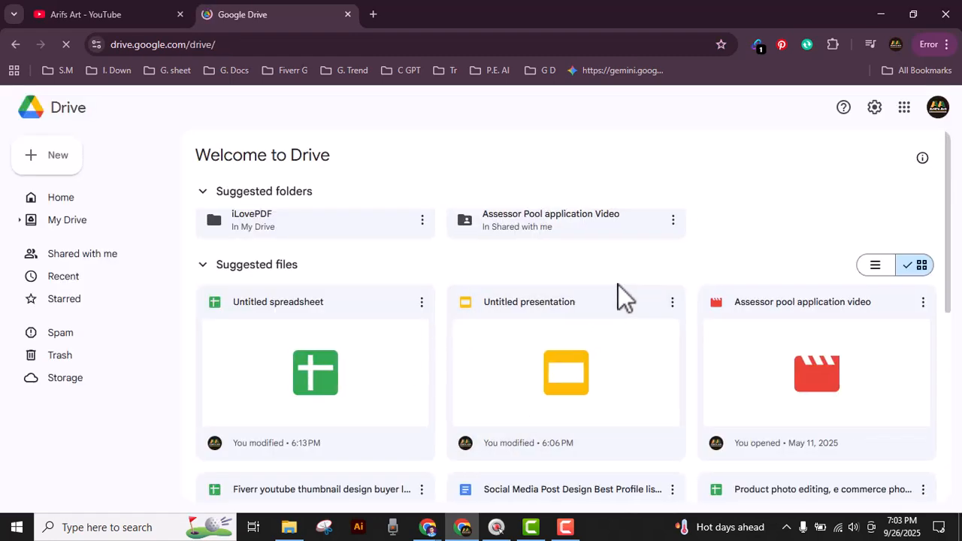
scroll(375, 383, "down", 3)
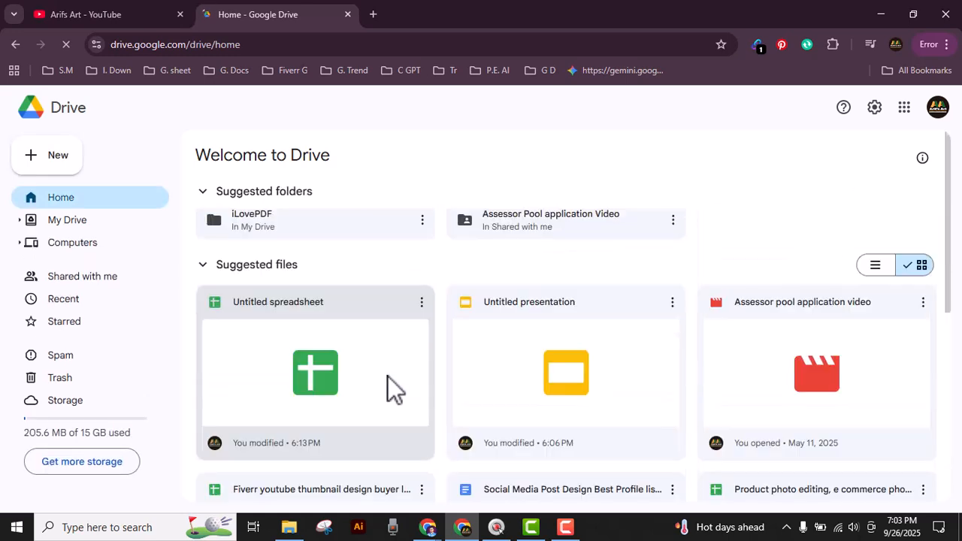
Search the web for "googe drive" in a new browser tab and return to the open Drive home page.
left_click(378, 16)
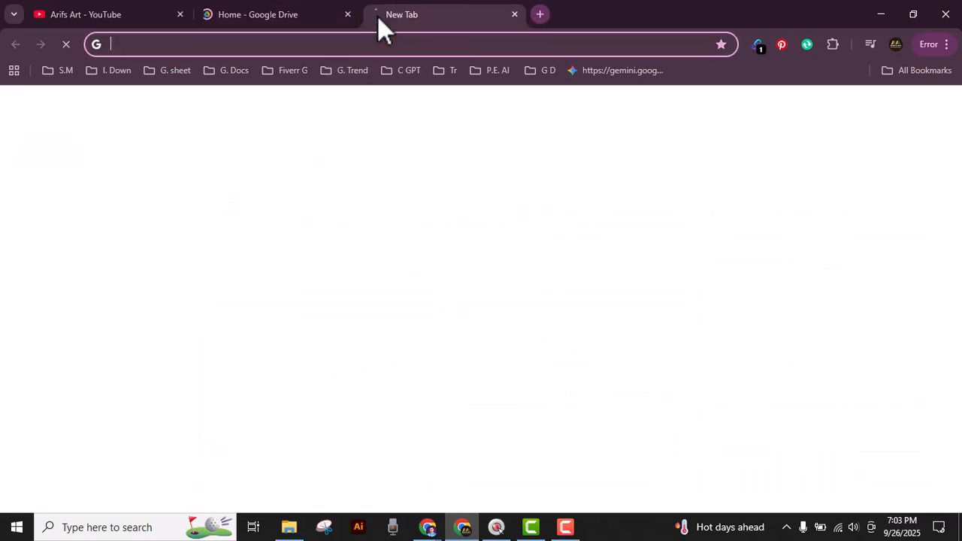
type("googe drive")
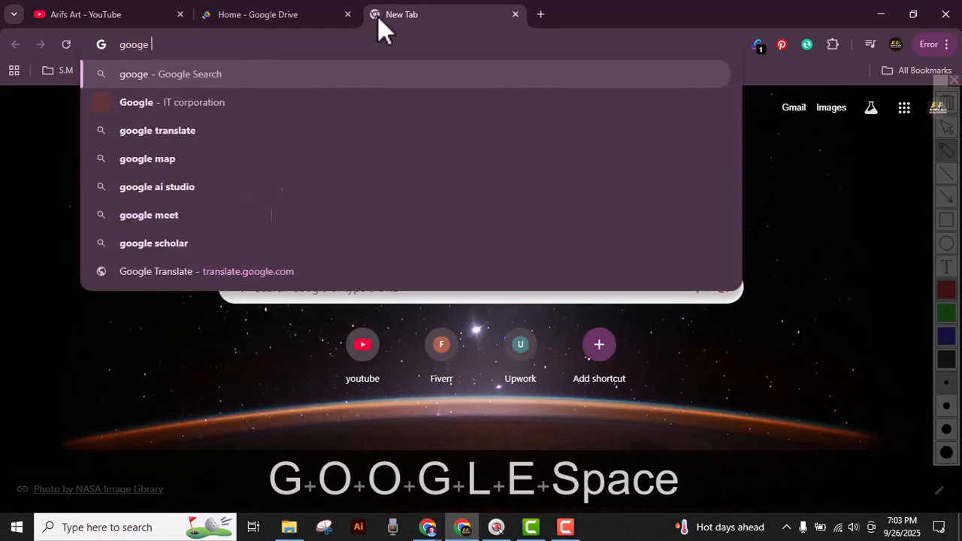
key("Return")
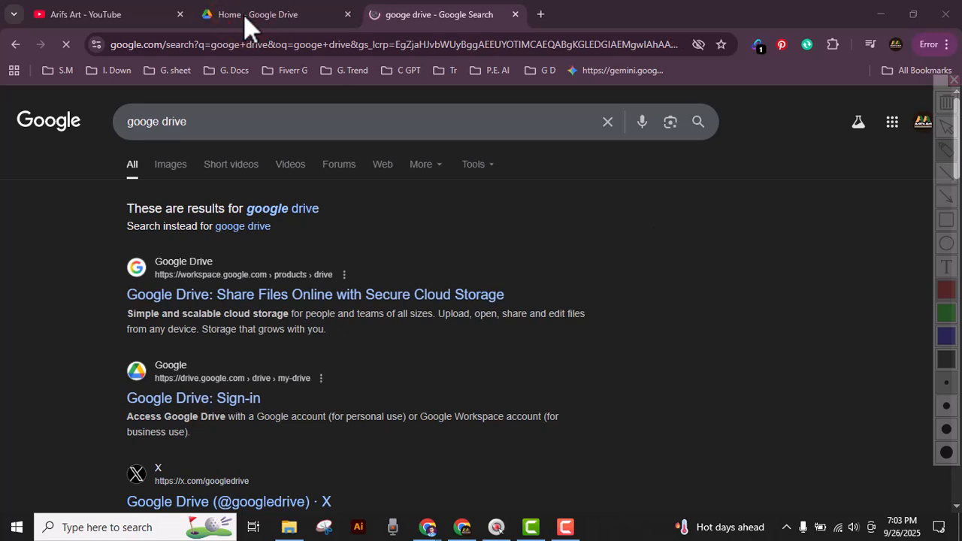
left_click(421, 18)
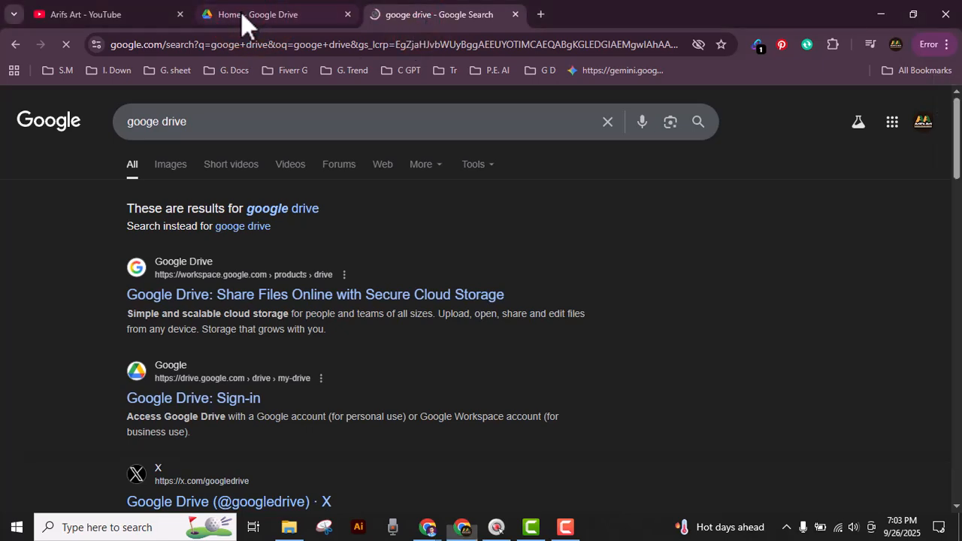
left_click(244, 18)
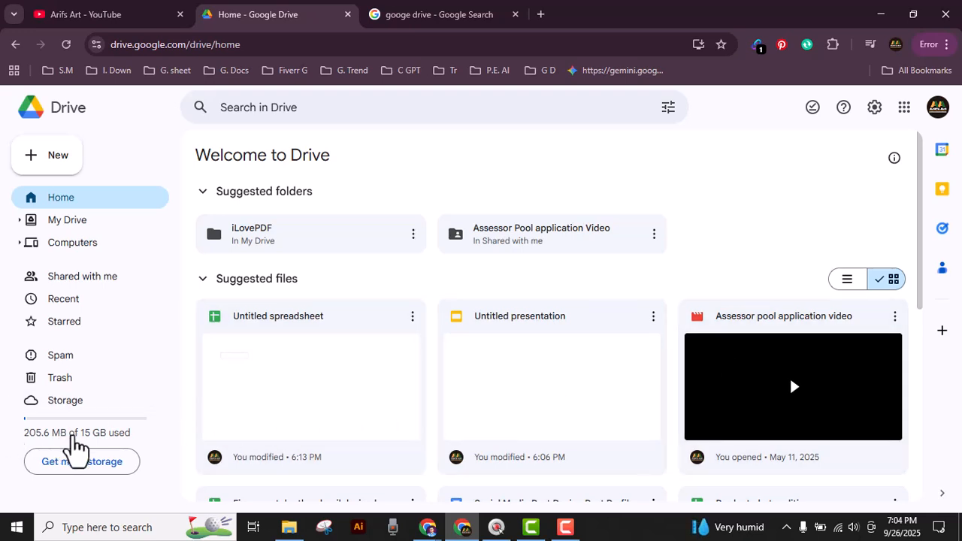
key("l")
mouse_move(7, 411)
left_mouse_down()
mouse_move(47, 427)
mouse_move(154, 436)
left_mouse_up()
key("l")
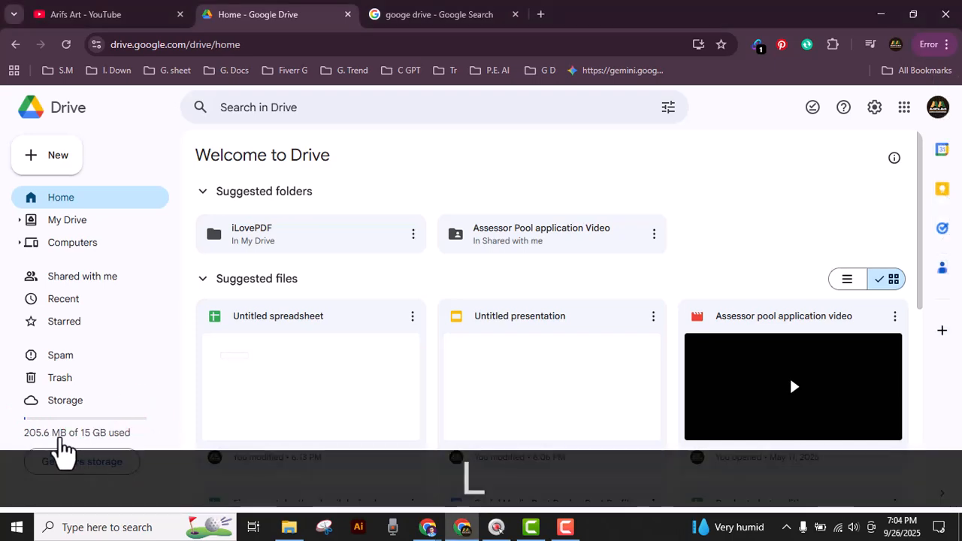
key("l")
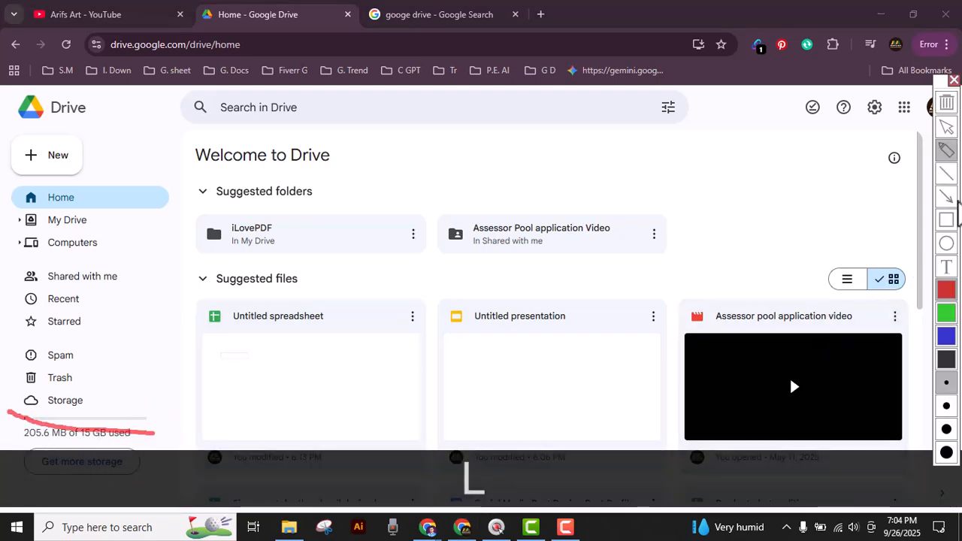
left_click(946, 219)
mouse_move(1, 412)
left_mouse_down()
mouse_move(71, 444)
mouse_move(158, 445)
left_mouse_up()
key("l")
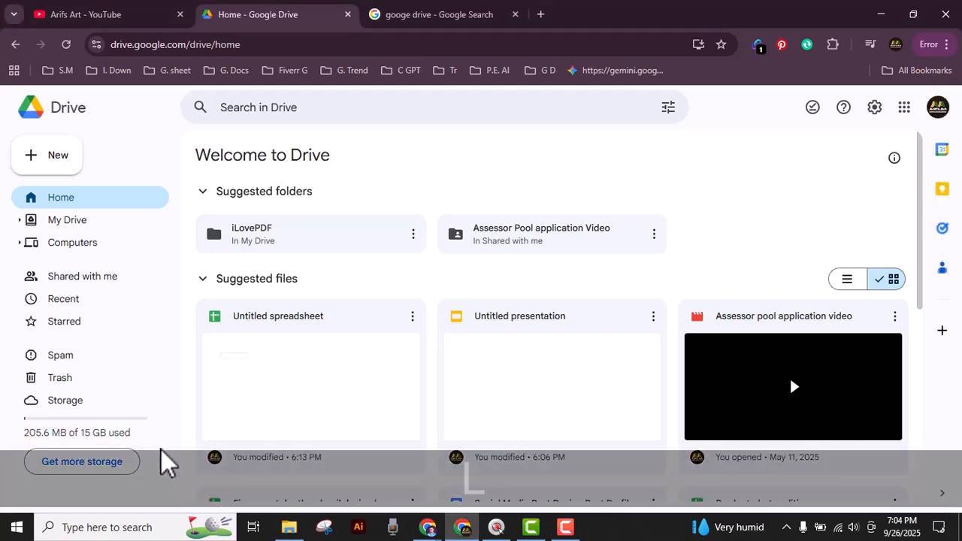
key("l")
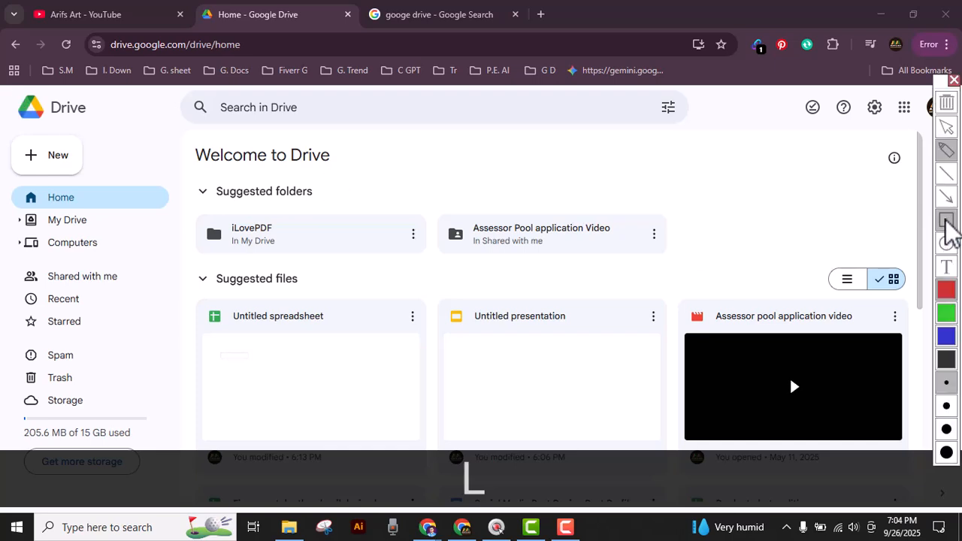
left_click_drag(12, 93, 137, 133)
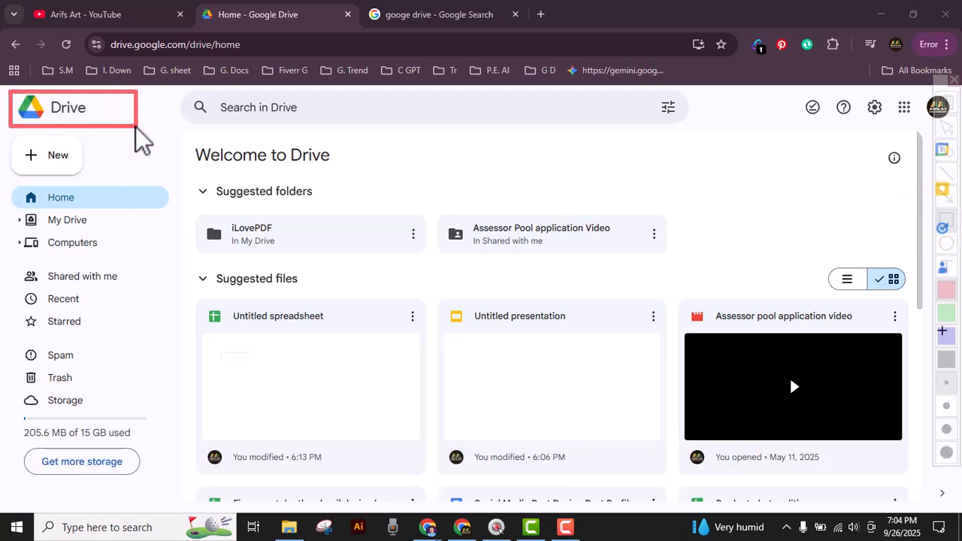
key("l")
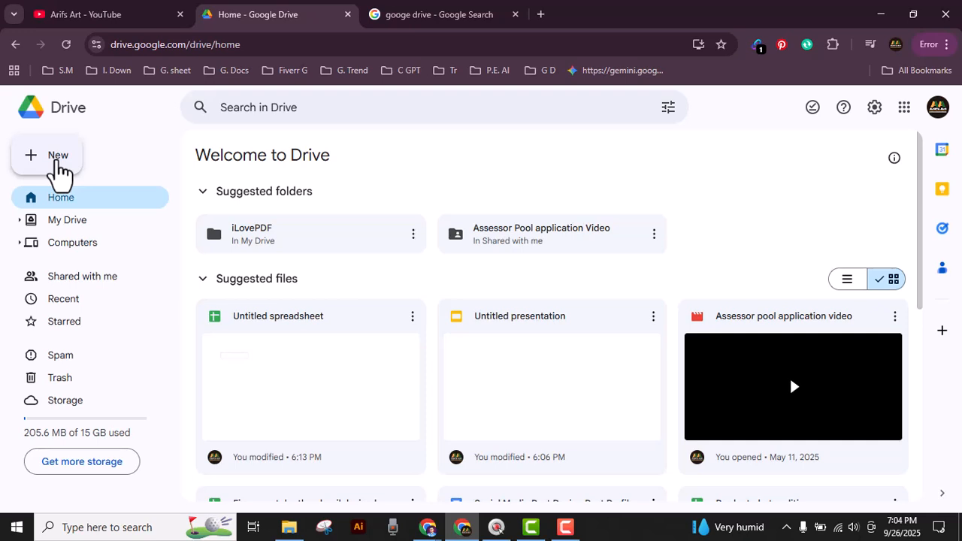
Create a new folder named F1 in My Drive.
left_click(59, 171)
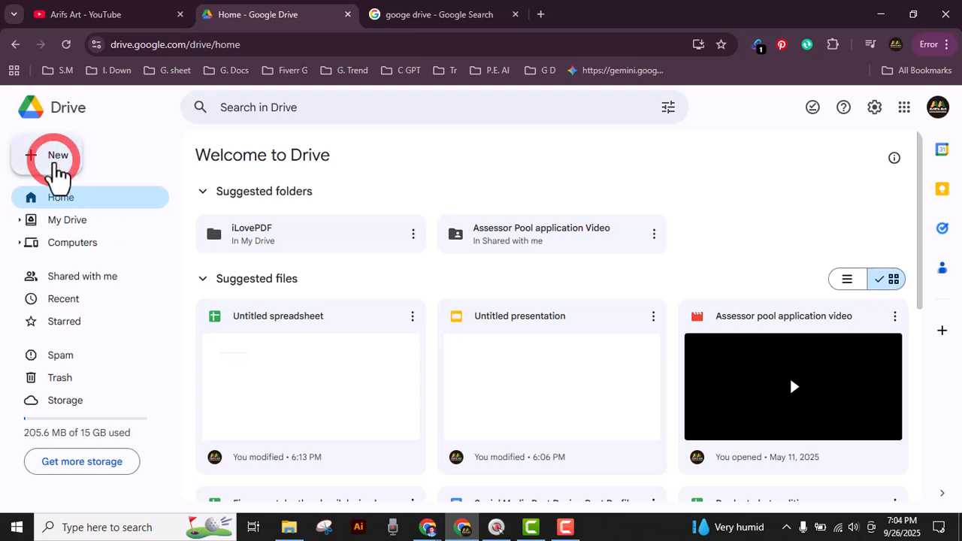
key("l")
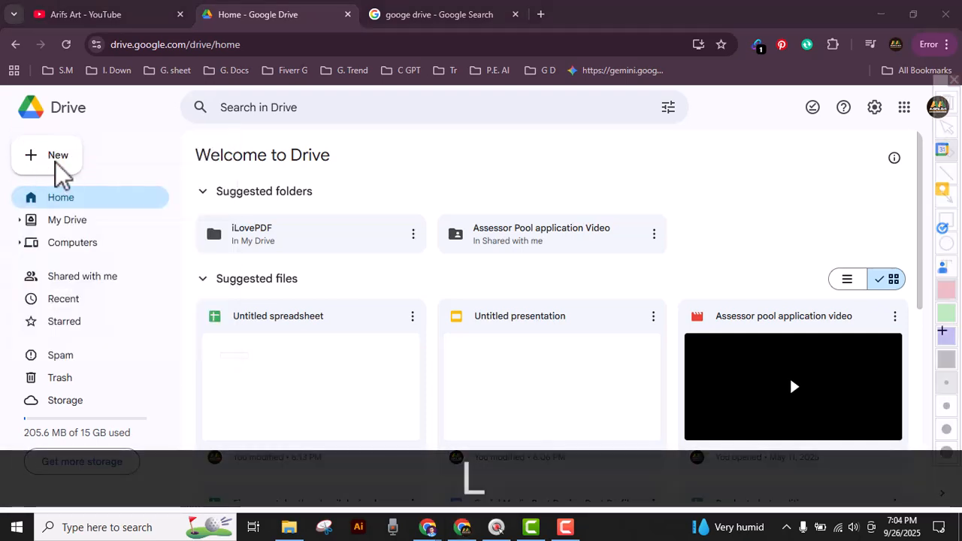
left_click(60, 172)
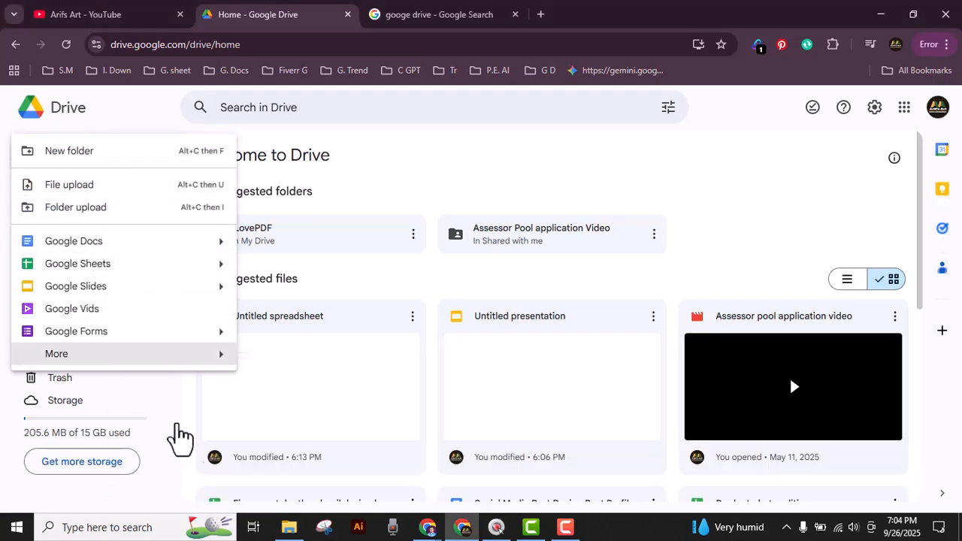
left_click(72, 159)
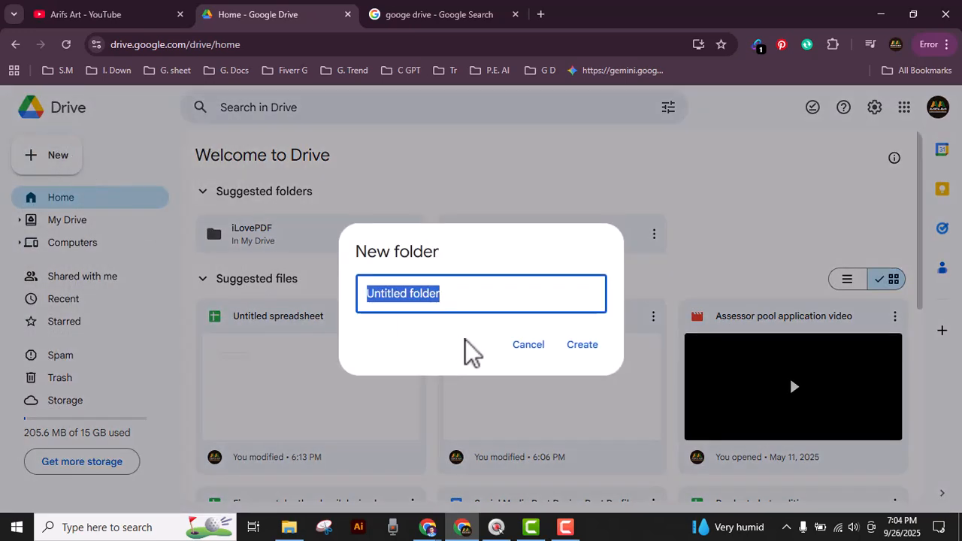
type("Folder")
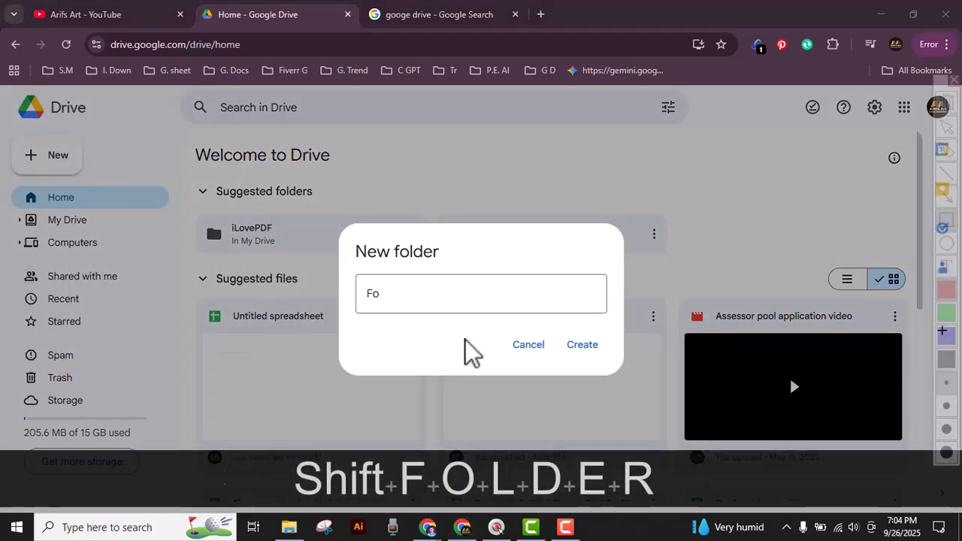
left_click(392, 294)
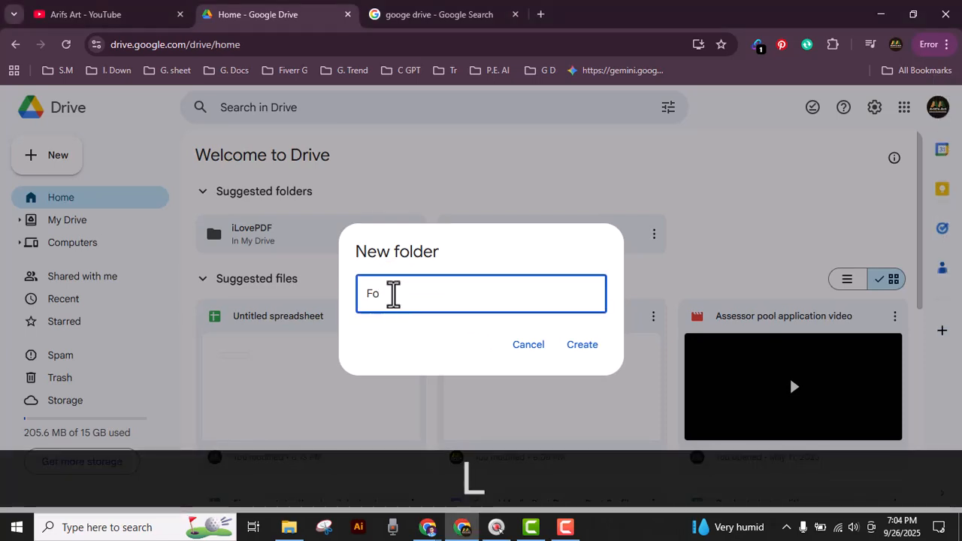
key("BackSpace")
type("1")
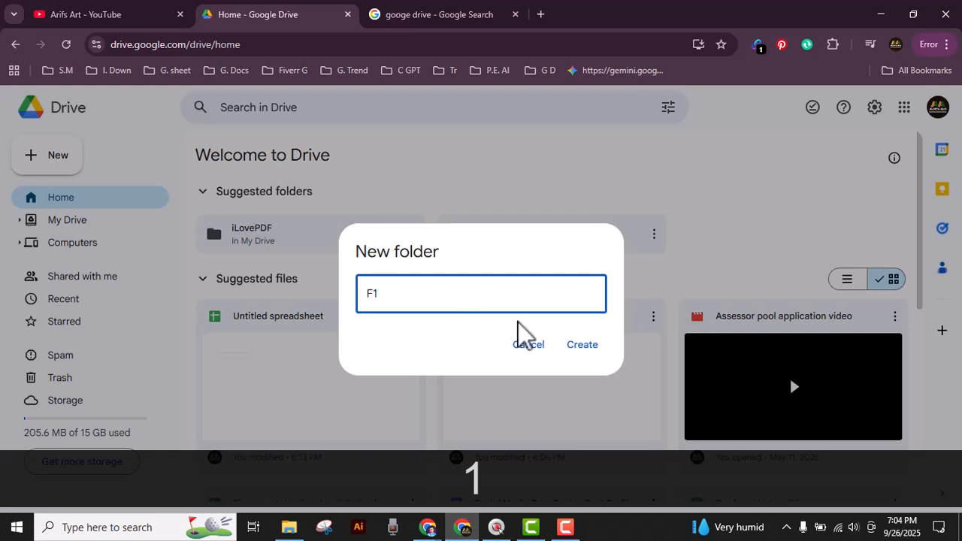
left_click(590, 347)
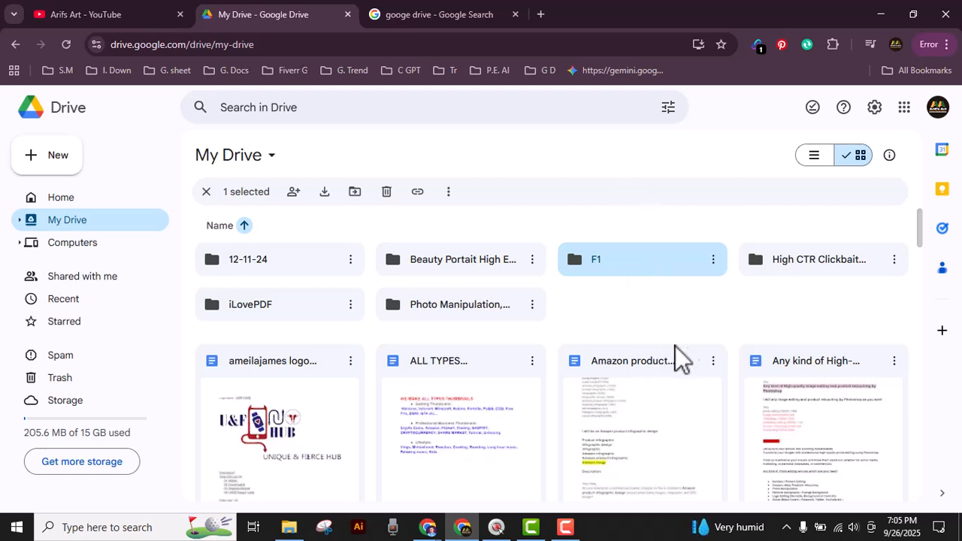
Open the F1 folder and upload the watermark photo, the eight Gemini_Generated_Image files and the unnamed image into it.
double_click(608, 262)
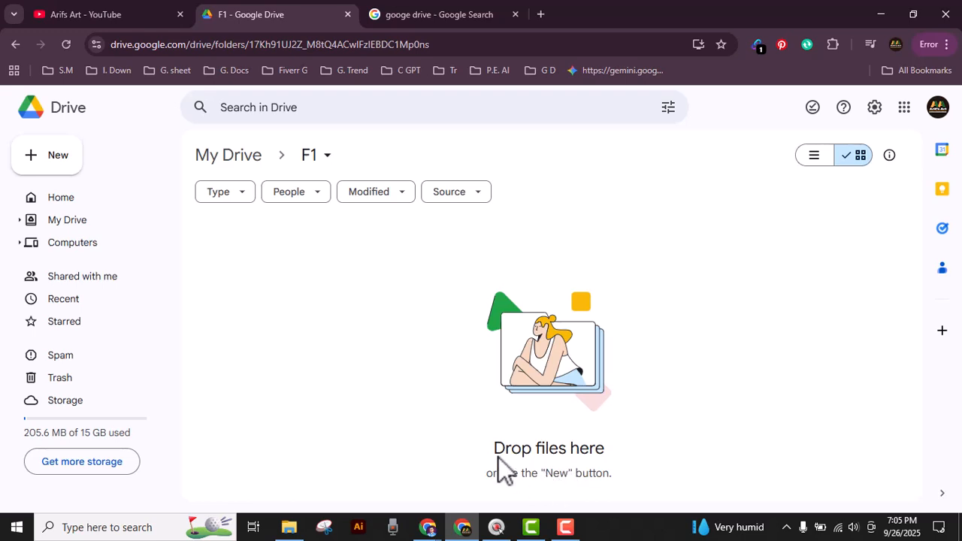
left_click(57, 159)
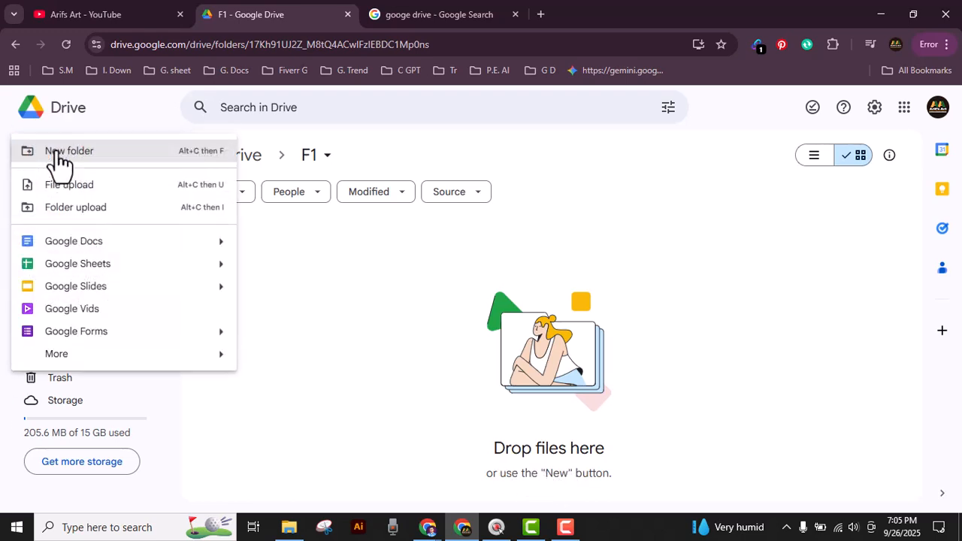
left_click(103, 186)
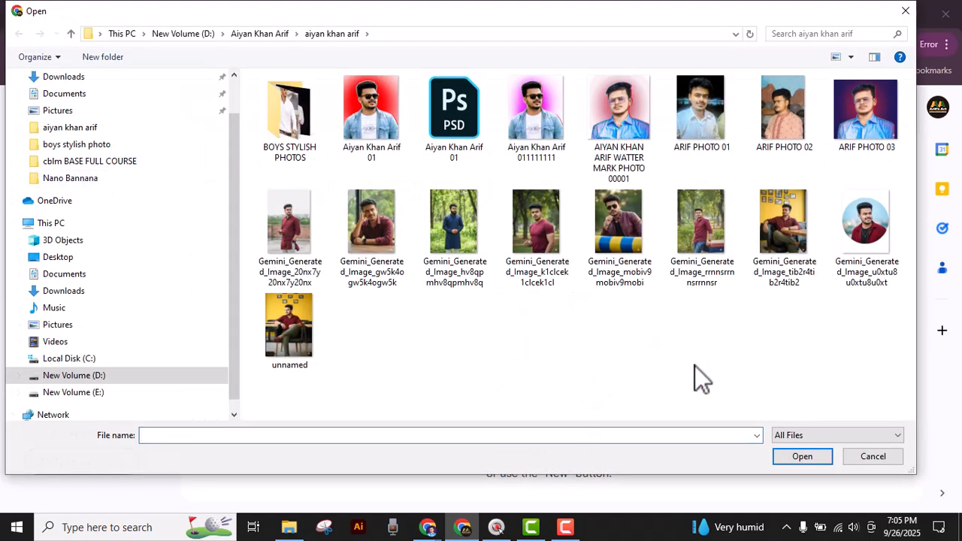
left_click(299, 342)
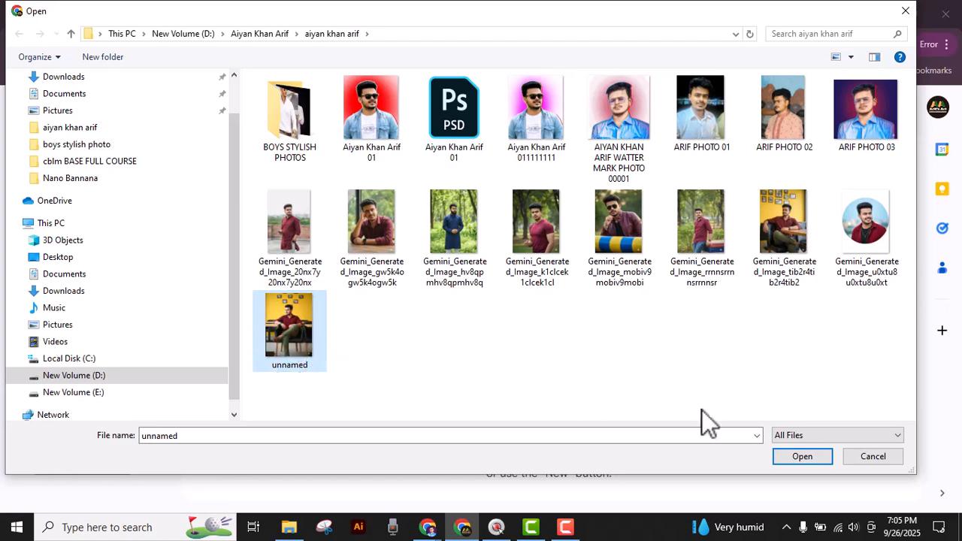
left_click_drag(879, 321, 279, 243)
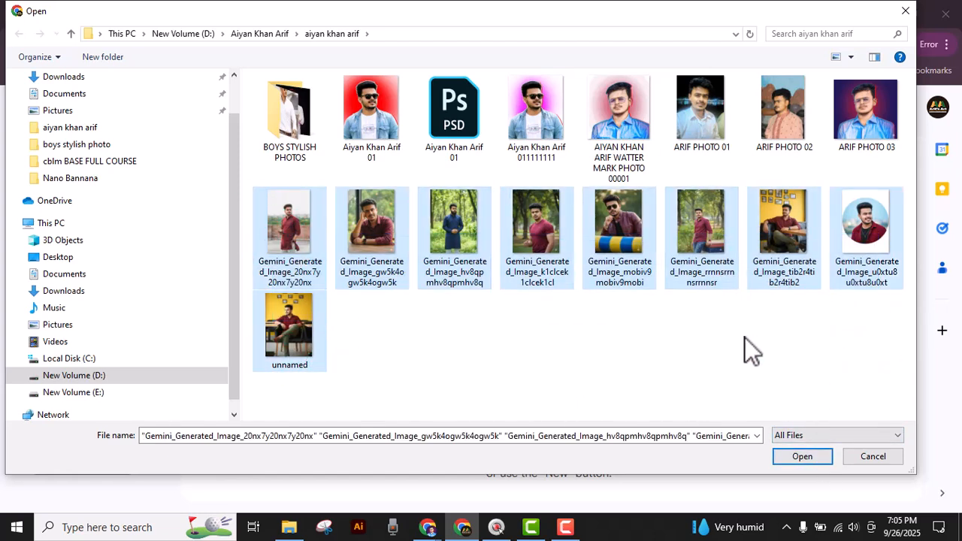
left_click_drag(892, 352, 265, 179)
left_click(804, 461)
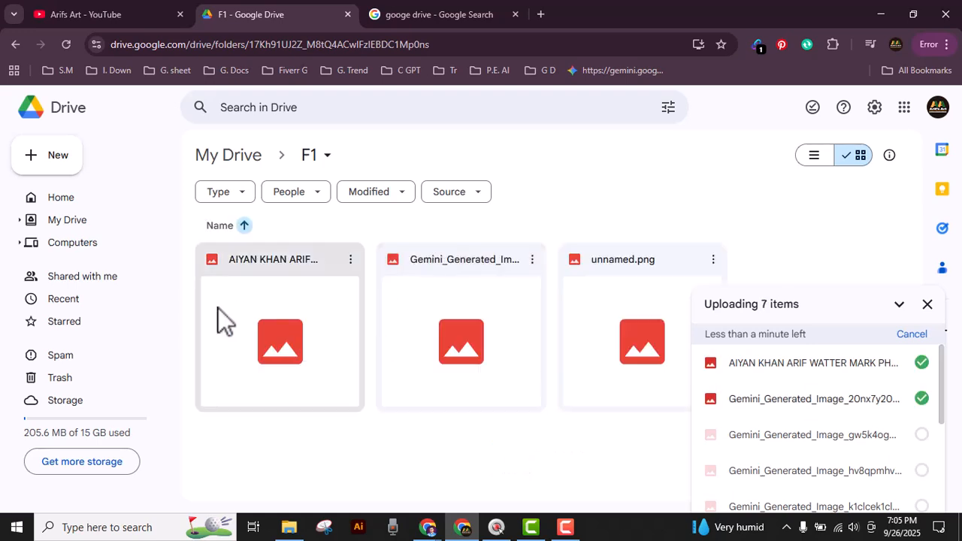
left_click(57, 174)
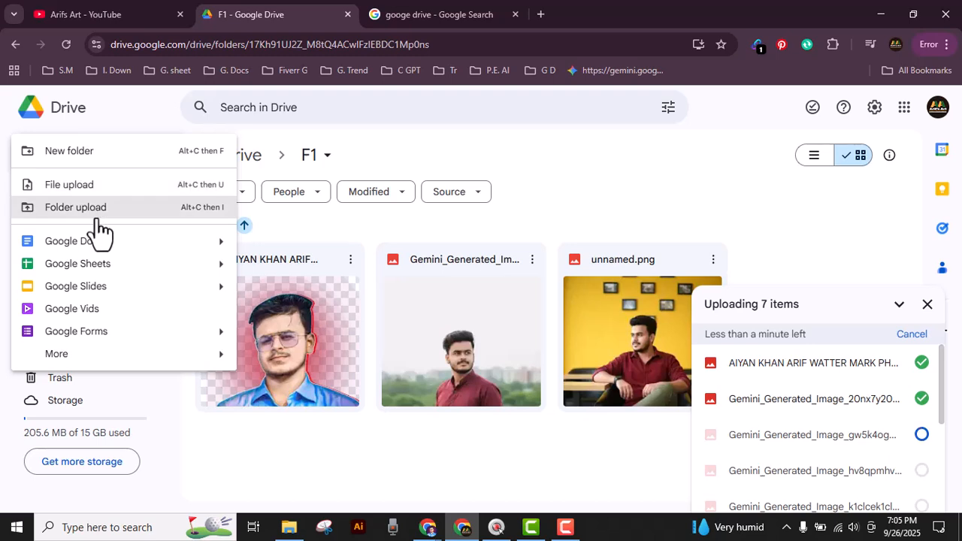
left_click(593, 175)
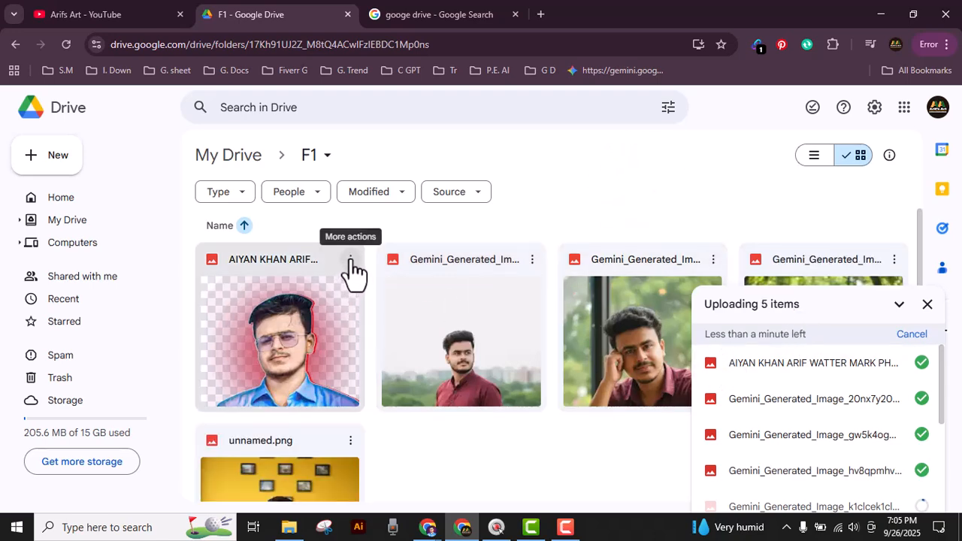
Return to My Drive and open the sharing settings of the "Photo Manipulation, Photo Montage, Merge Photo" folder.
left_click(63, 225)
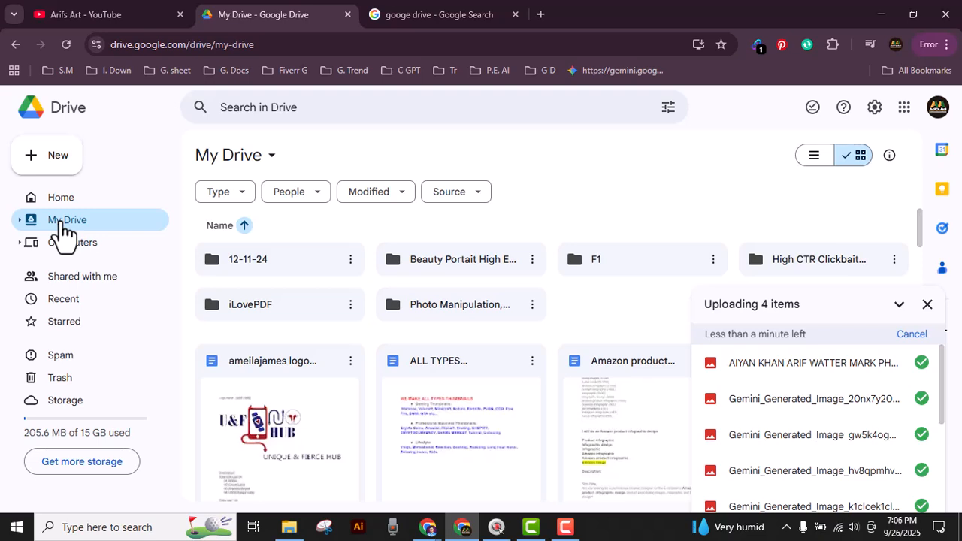
left_click(533, 308)
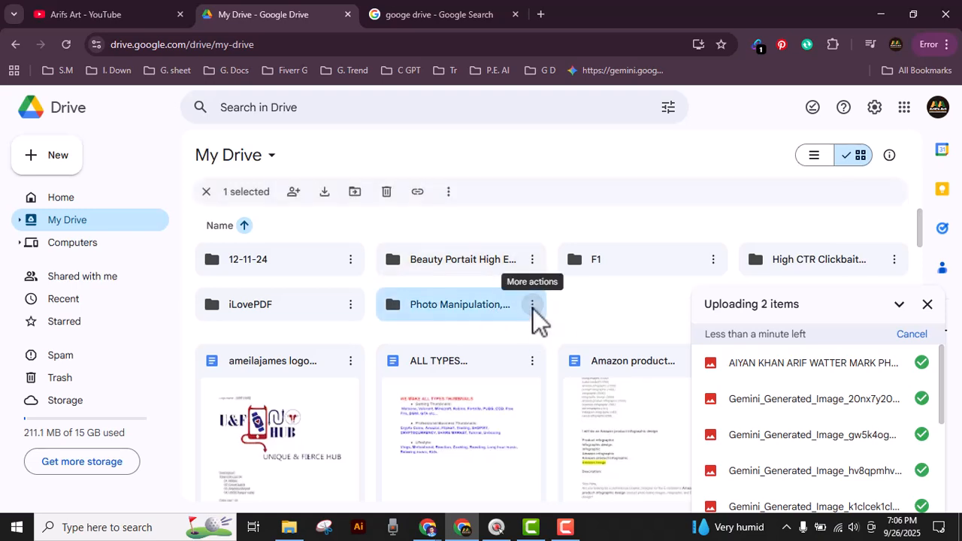
left_click(532, 306)
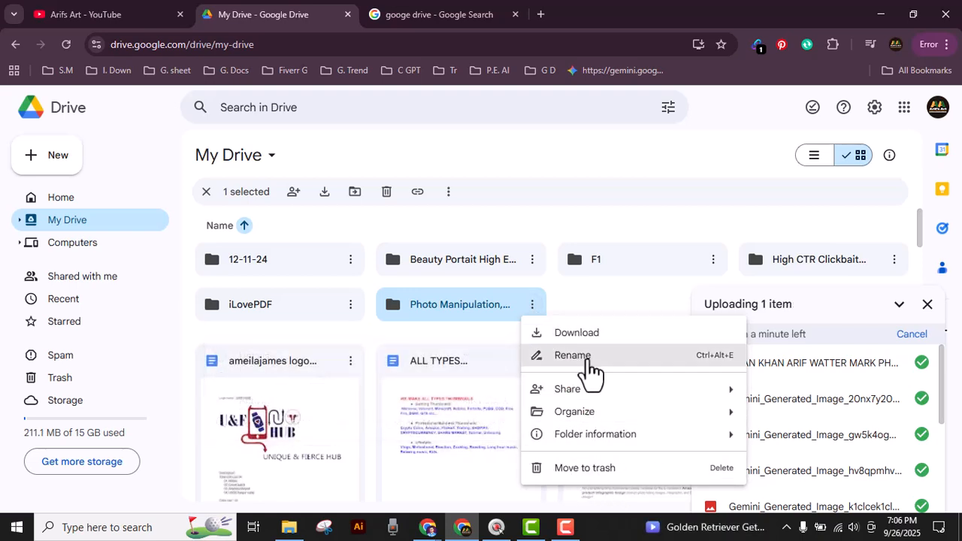
left_click(585, 404)
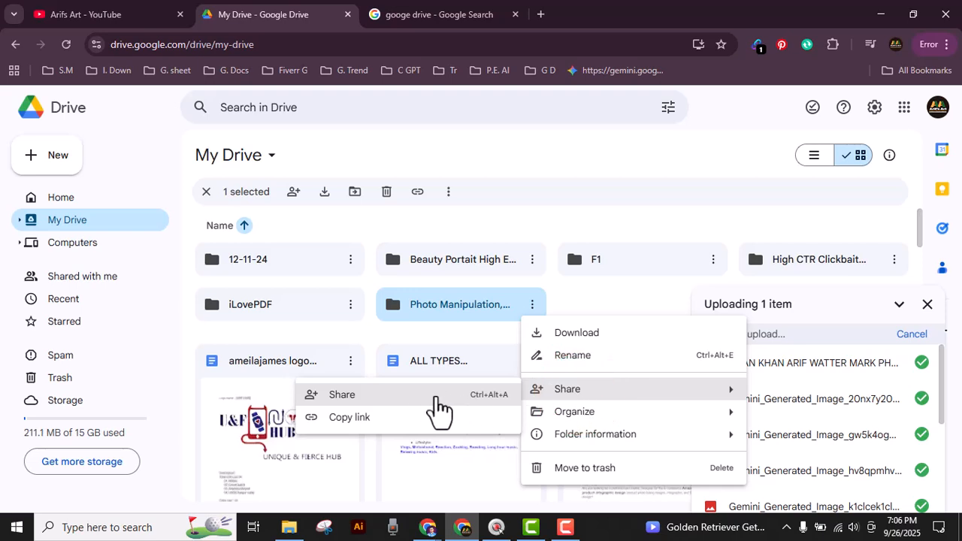
left_click(371, 398)
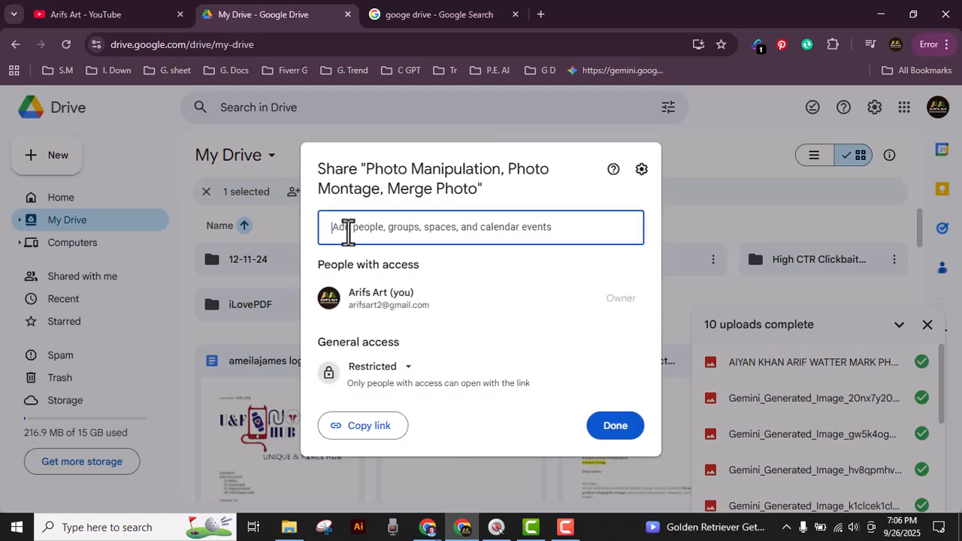
Set the folder's general access to "Anyone with the link" and copy its sharing link.
left_click(345, 231)
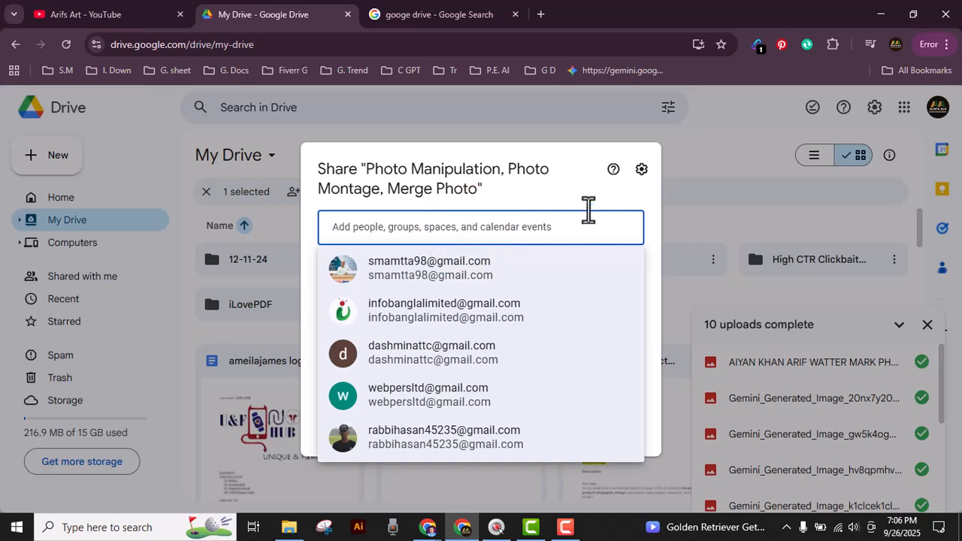
left_click(576, 190)
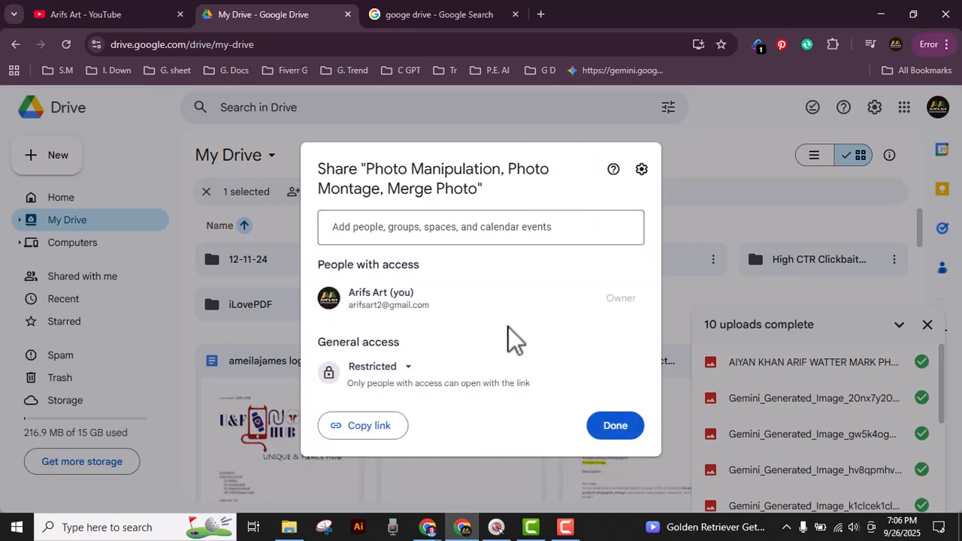
left_click(408, 368)
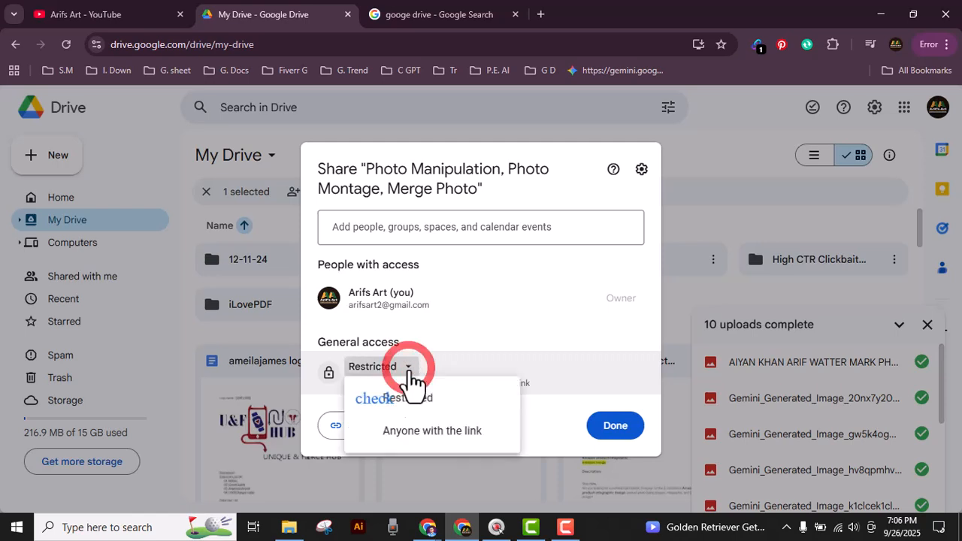
left_click(430, 434)
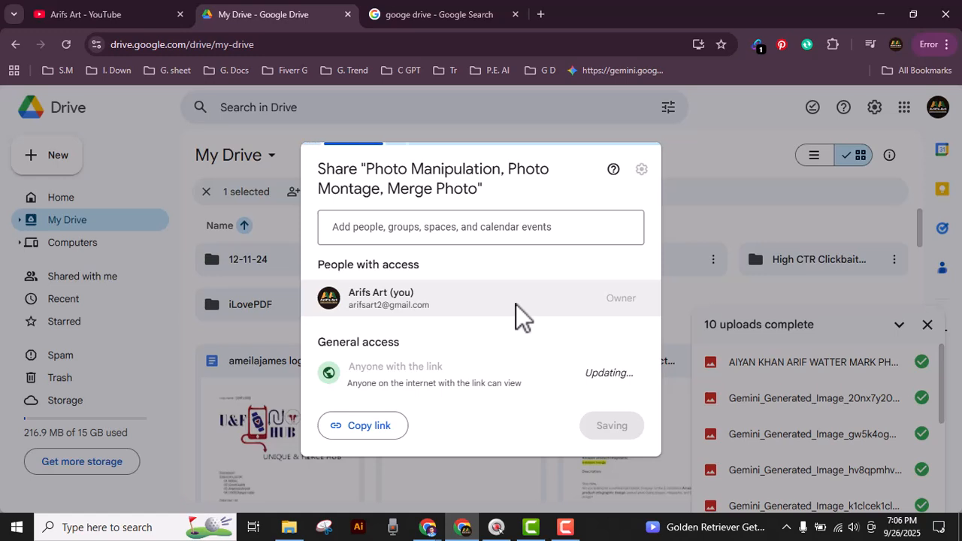
left_click(365, 430)
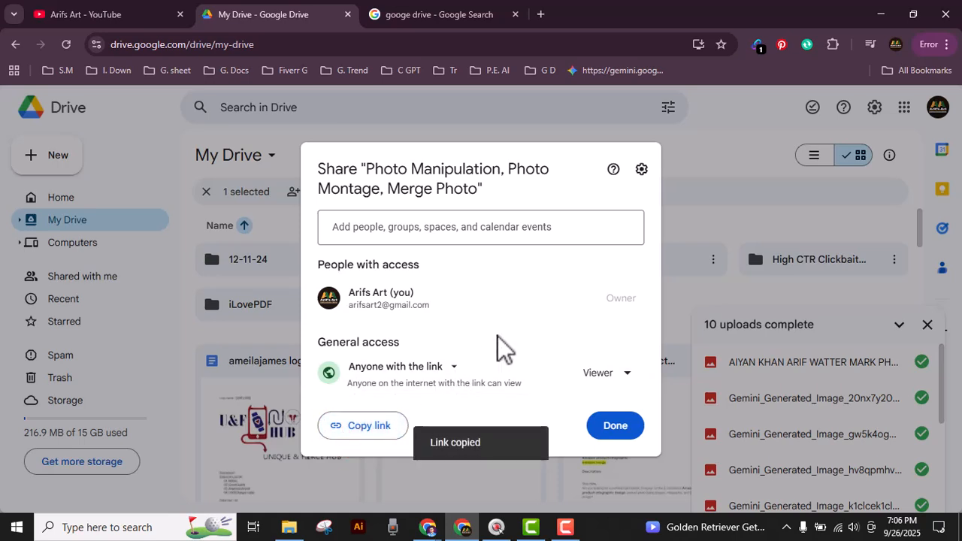
Review the link's role options and the suggested people, keep the Viewer role and finish the folder's sharing settings.
left_click(623, 374)
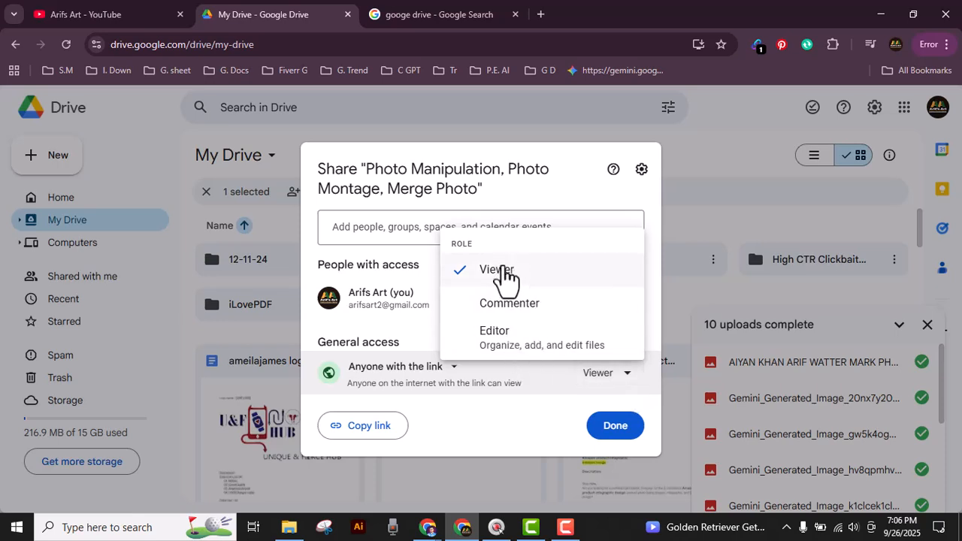
left_click(489, 425)
left_click(405, 229)
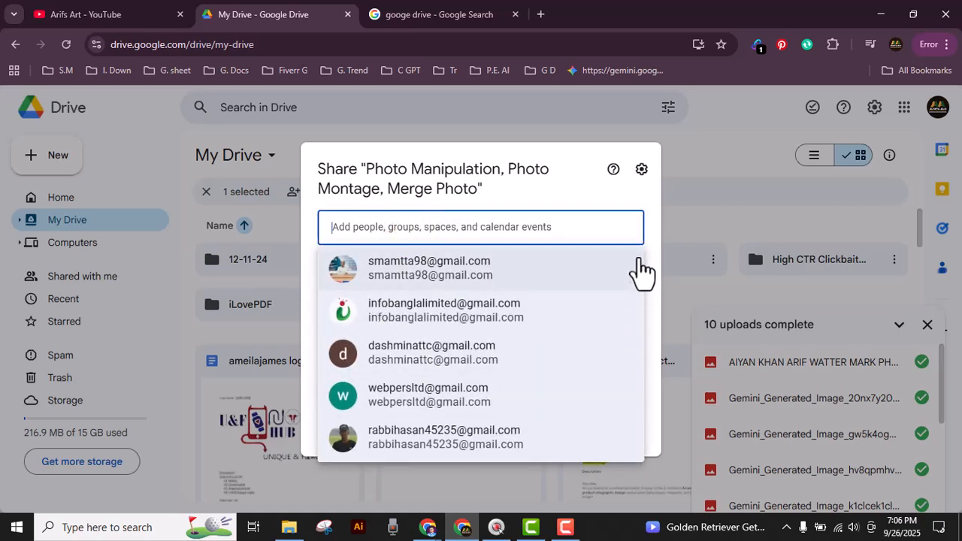
left_click(650, 203)
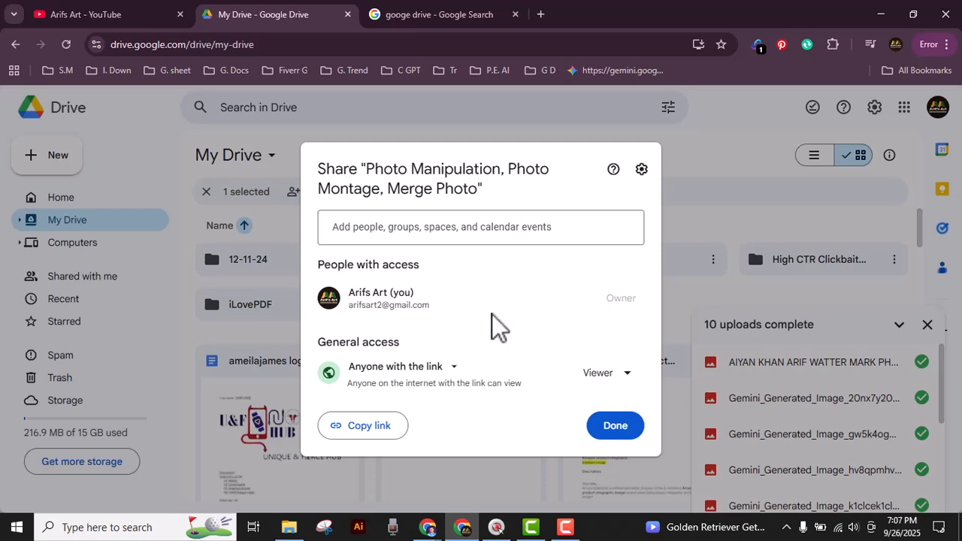
mouse_move(497, 297)
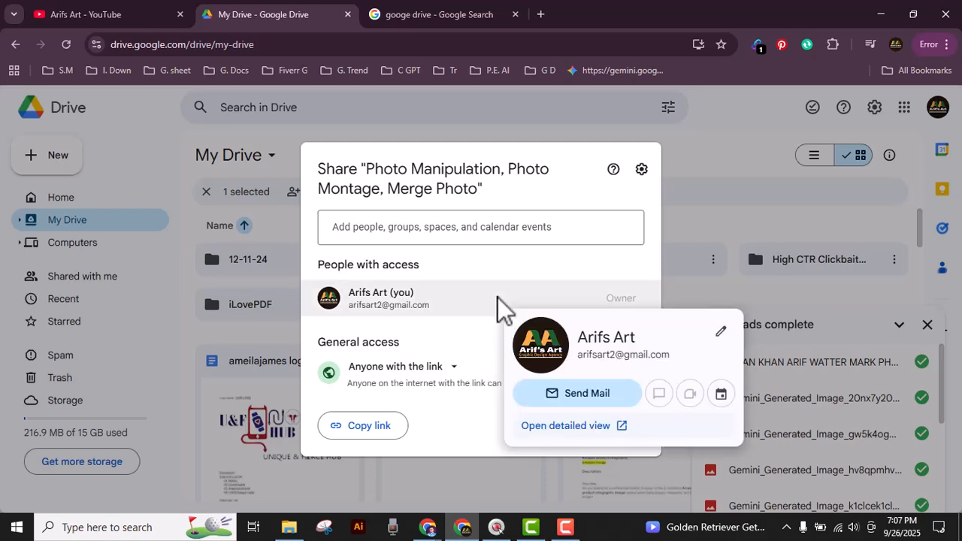
left_click(622, 426)
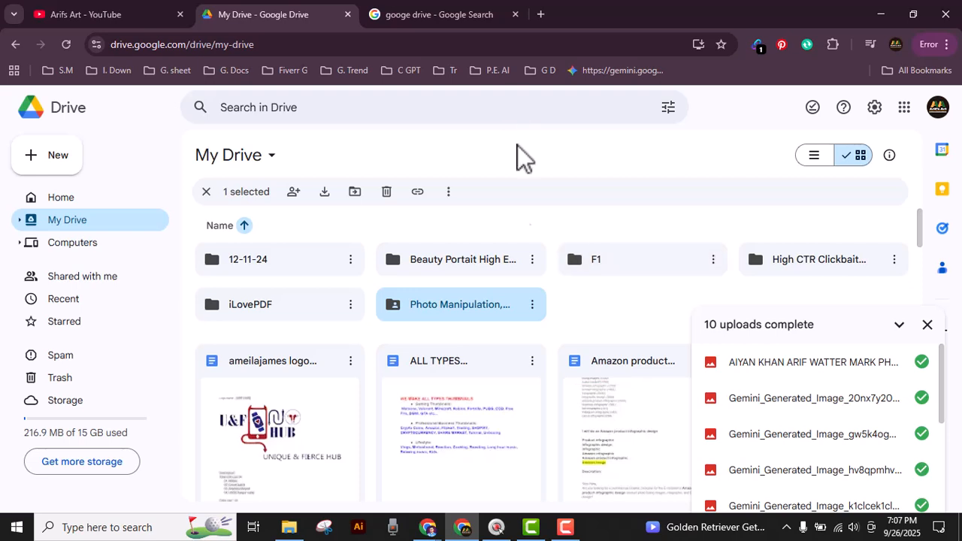
Open the shared "Photo Manipulation, Photo Montage, Merge Photo" folder and browse its images.
left_click(565, 527)
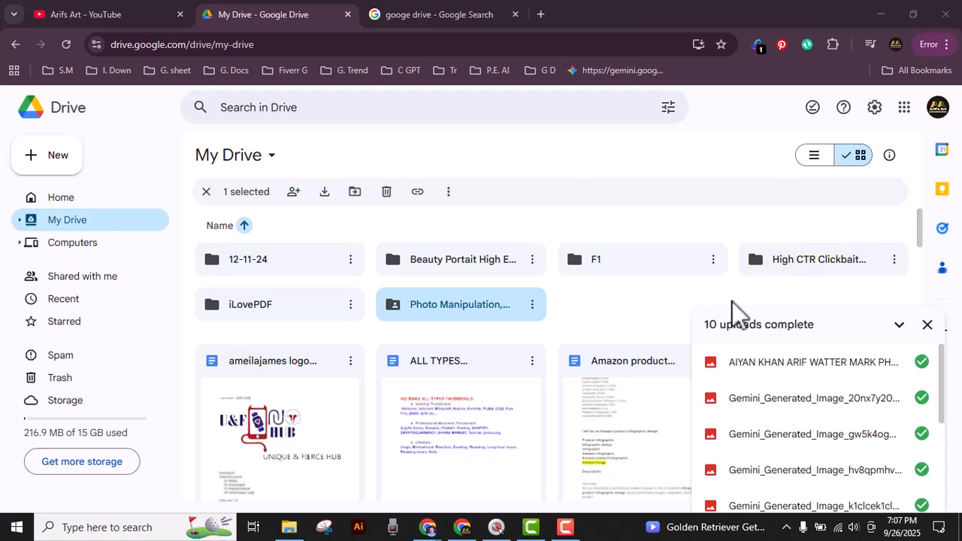
left_click(438, 305)
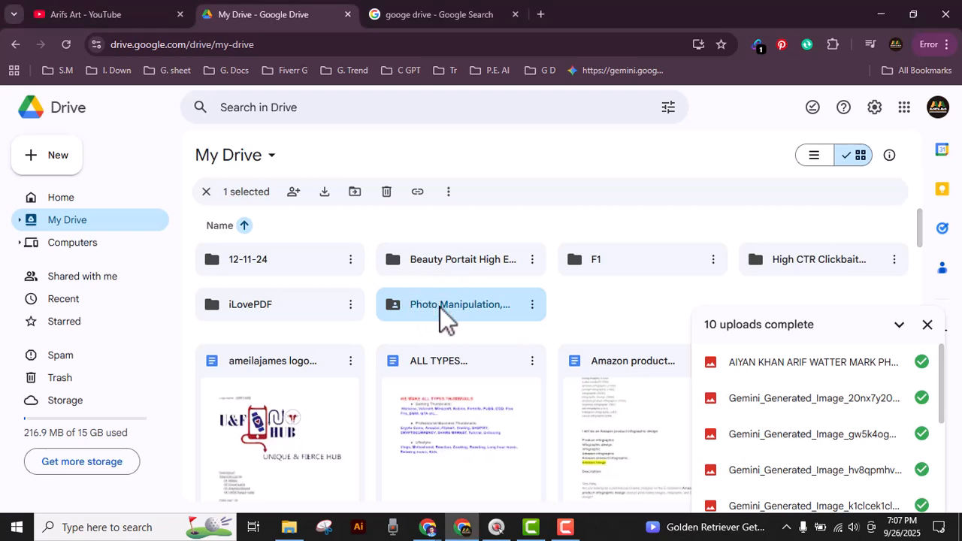
double_click(450, 309)
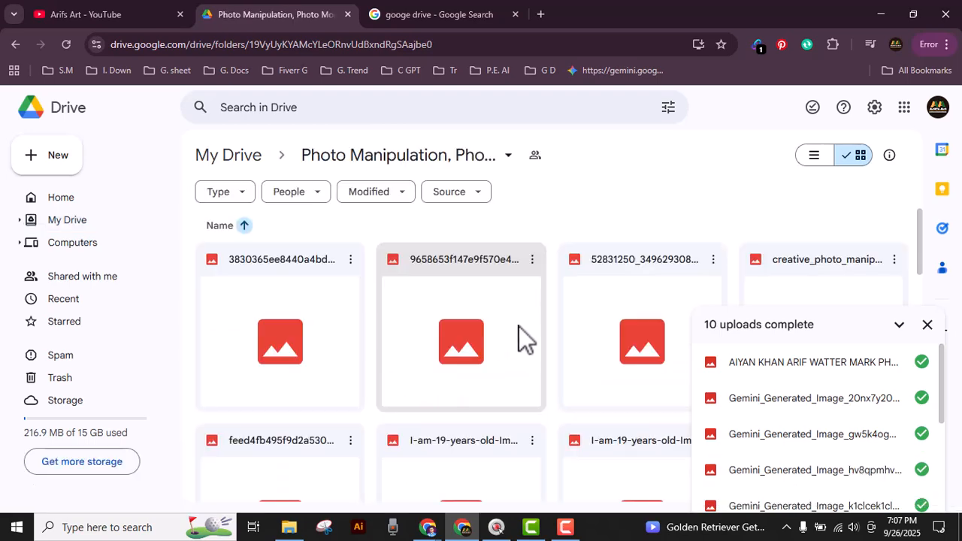
scroll(524, 338, "down", 3)
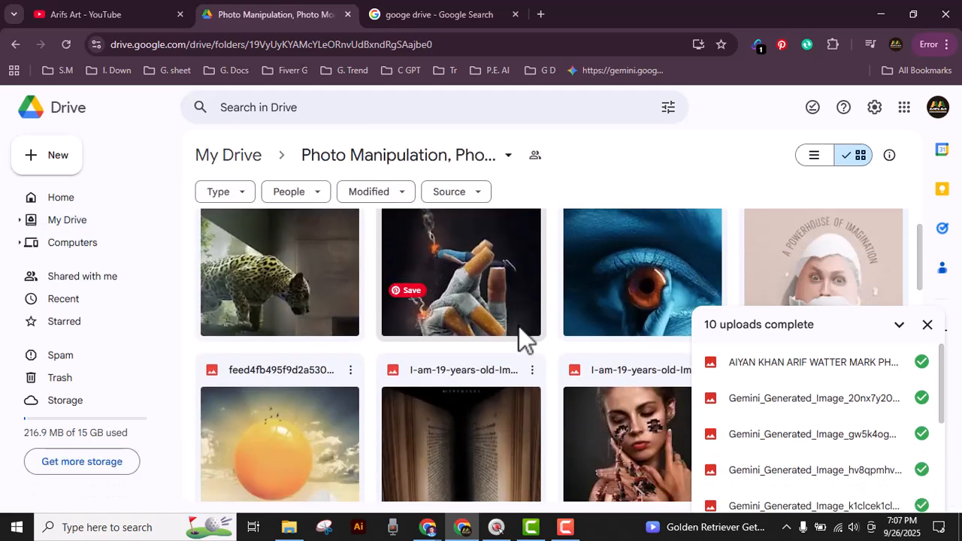
scroll(524, 338, "up", 1)
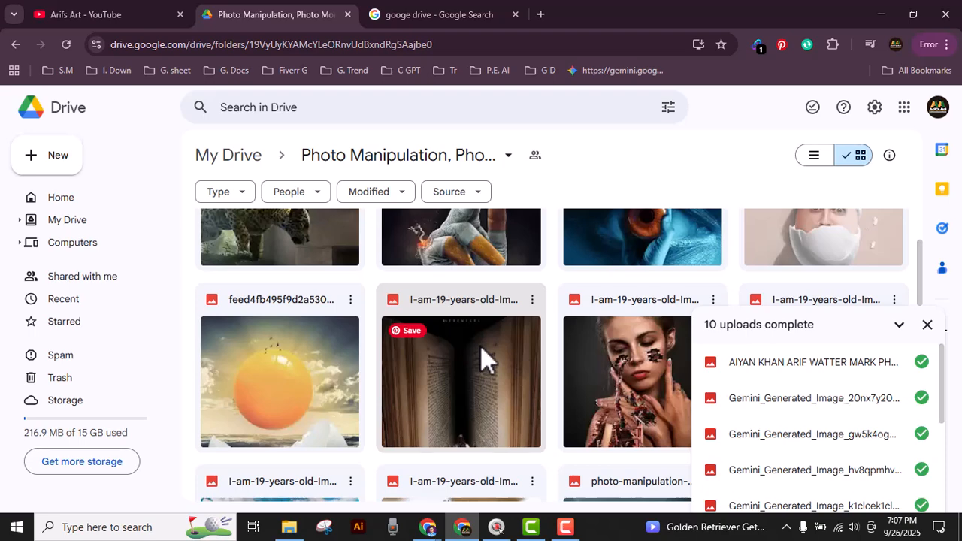
scroll(480, 354, "down", 2)
Review the actions available for the "I-am-19-years-old" image of the person seated by the water, without applying any.
left_click(349, 341)
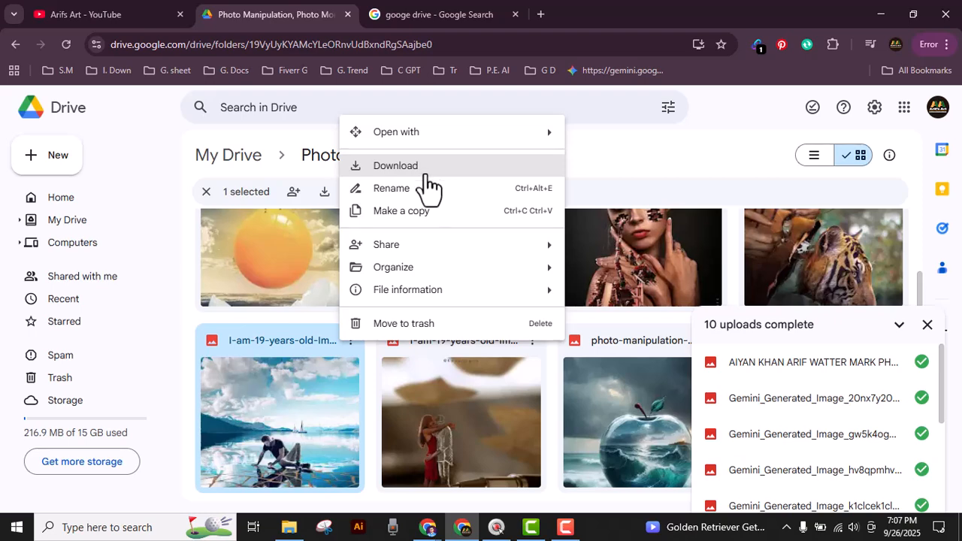
mouse_move(526, 286)
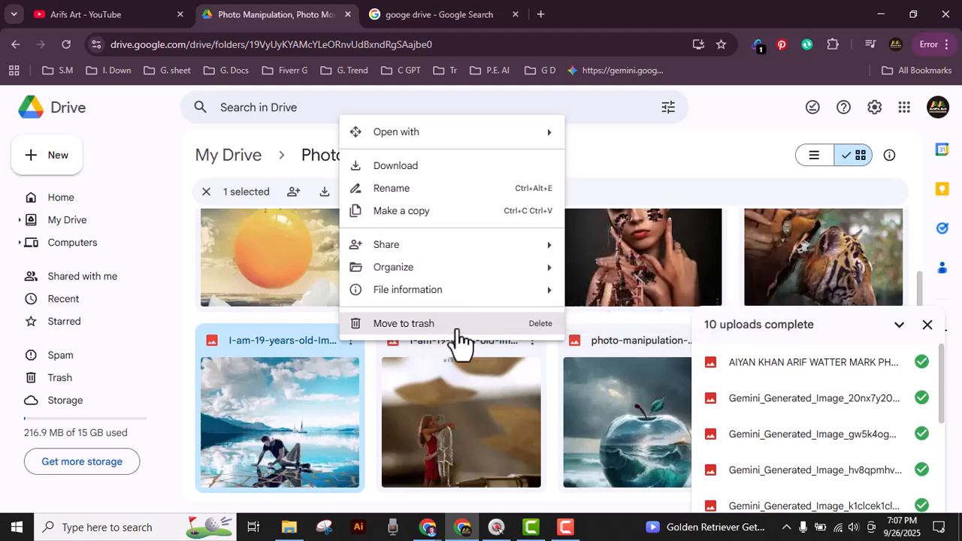
left_click(654, 159)
scroll(609, 354, "up", 5)
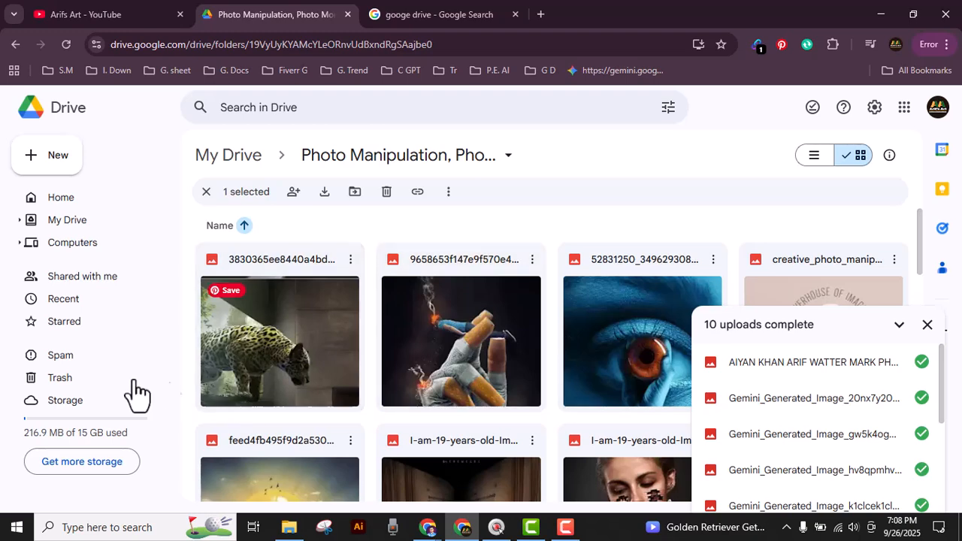
Examine the files by storage used in the Storage view and open the available actions for a "Professional Photoshop editing and retouching" image.
left_click(79, 405)
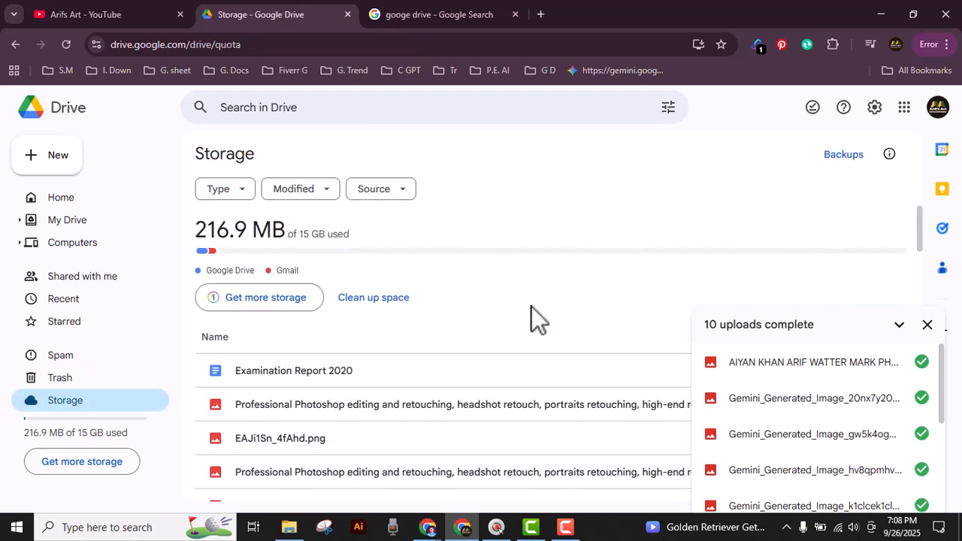
scroll(541, 309, "down", 4)
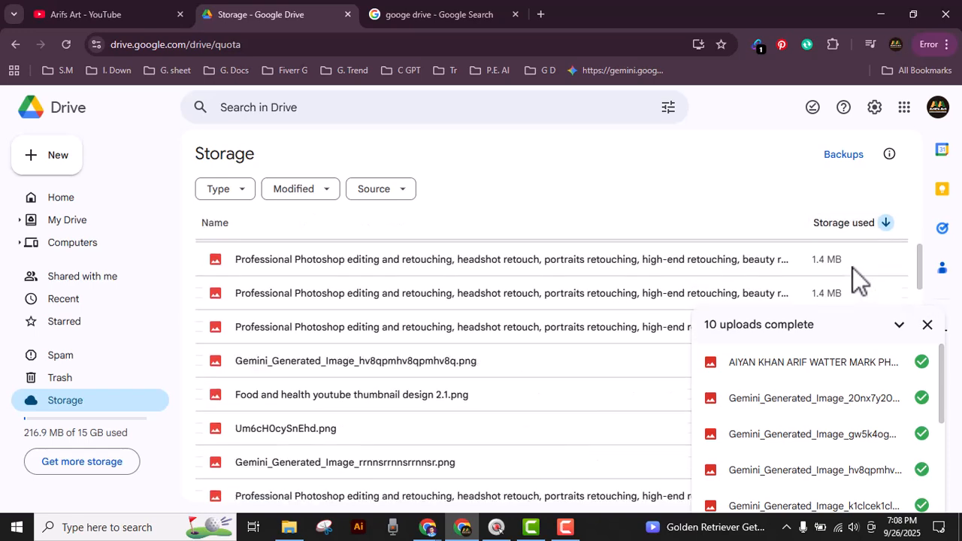
left_click(355, 260)
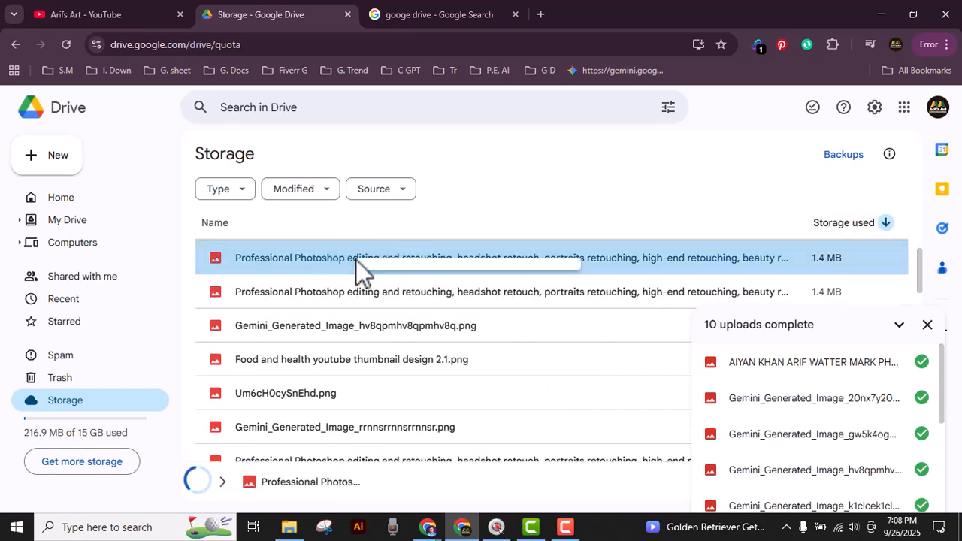